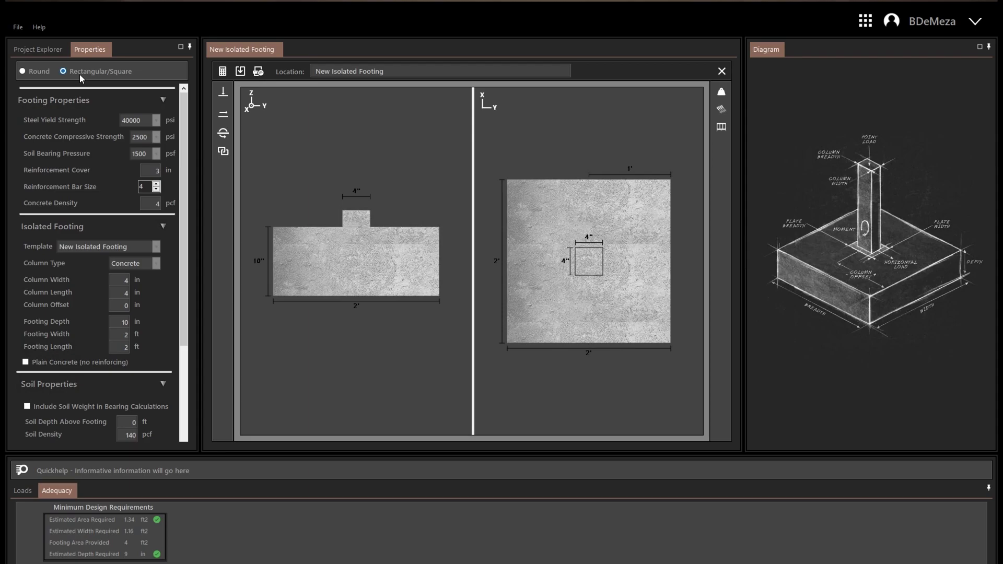
Preview the Round footing shape and switch back to Rectangular/Square.
left_click(48, 71)
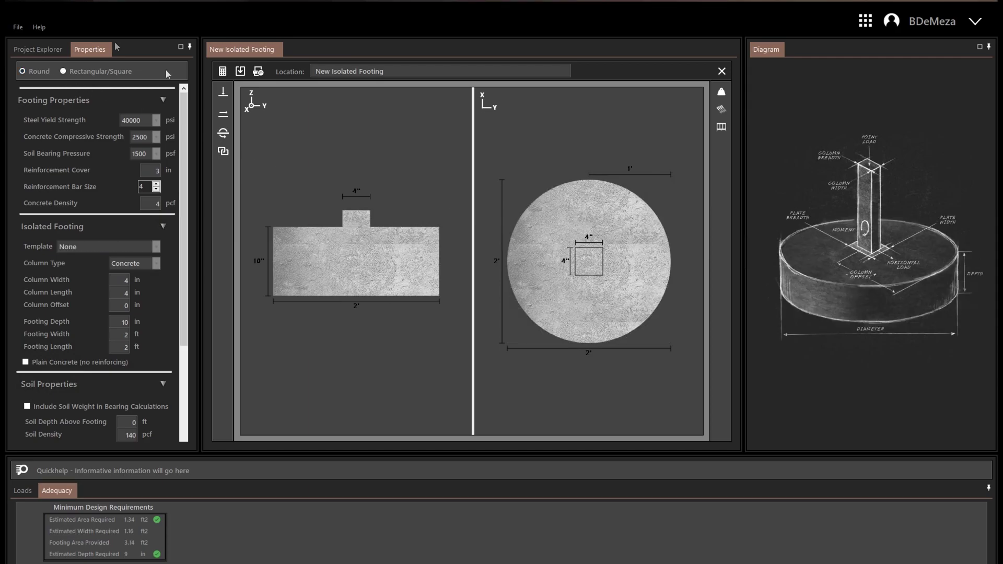
left_click(81, 71)
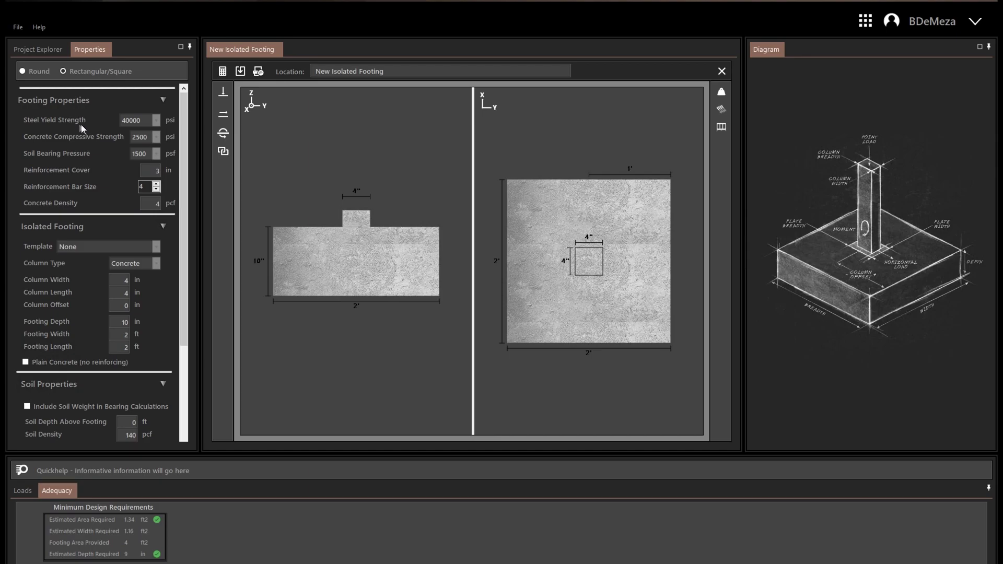
Set the steel yield strength to 60000 psi and the concrete density to 145 pcf.
left_click(157, 122)
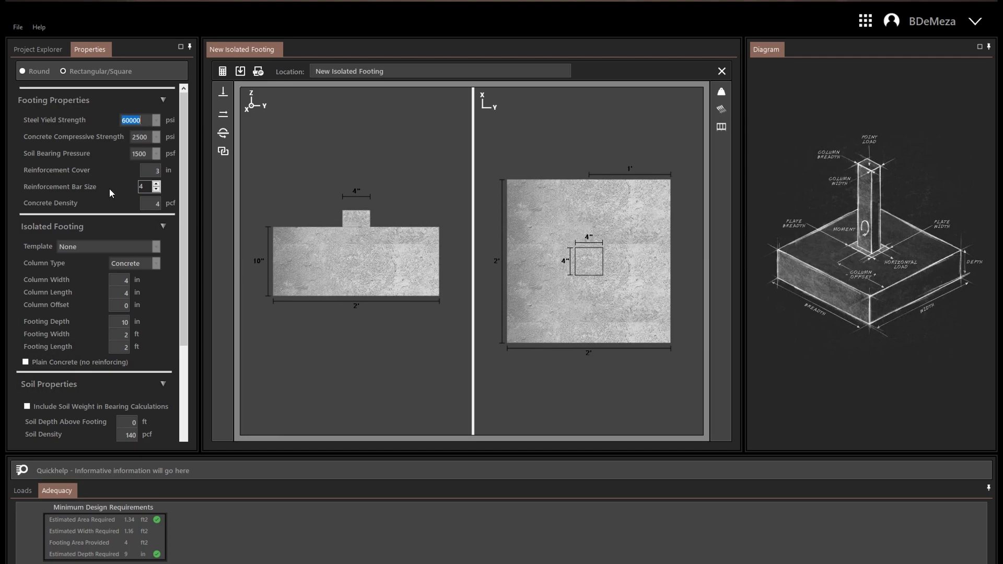
left_click(149, 204)
type("145")
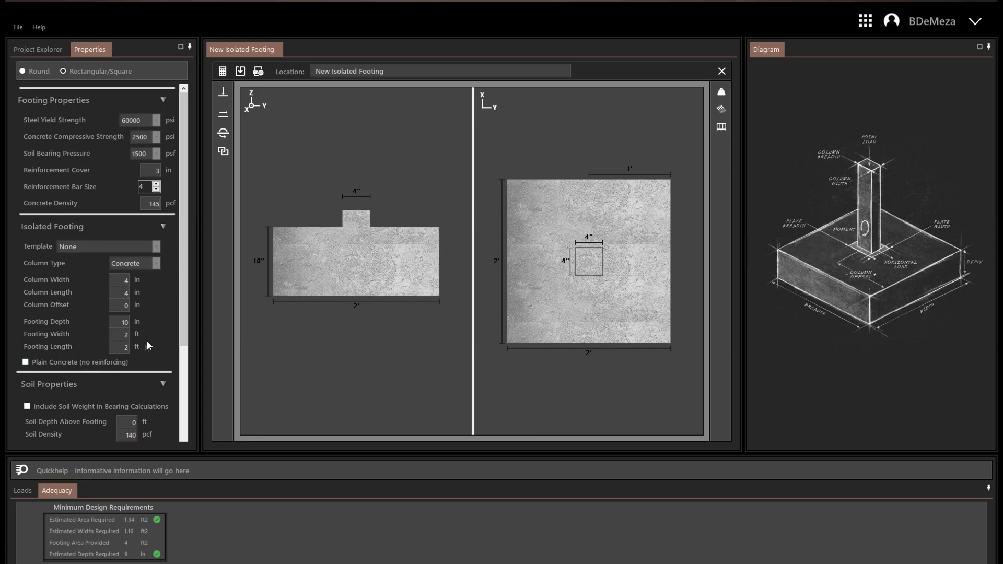
Try the Steel column type with a baseplate depth of 1 in.
left_click(153, 265)
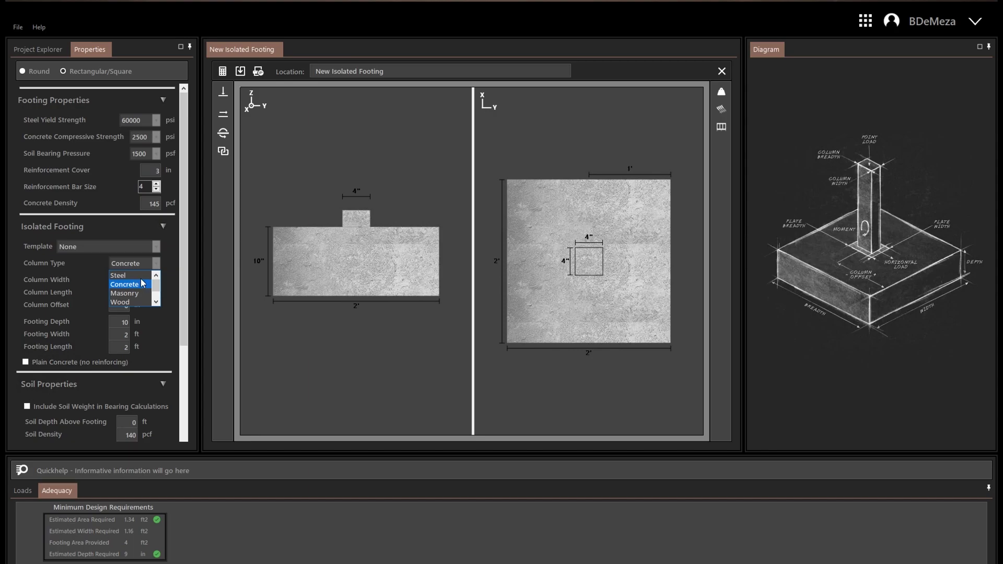
left_click(140, 277)
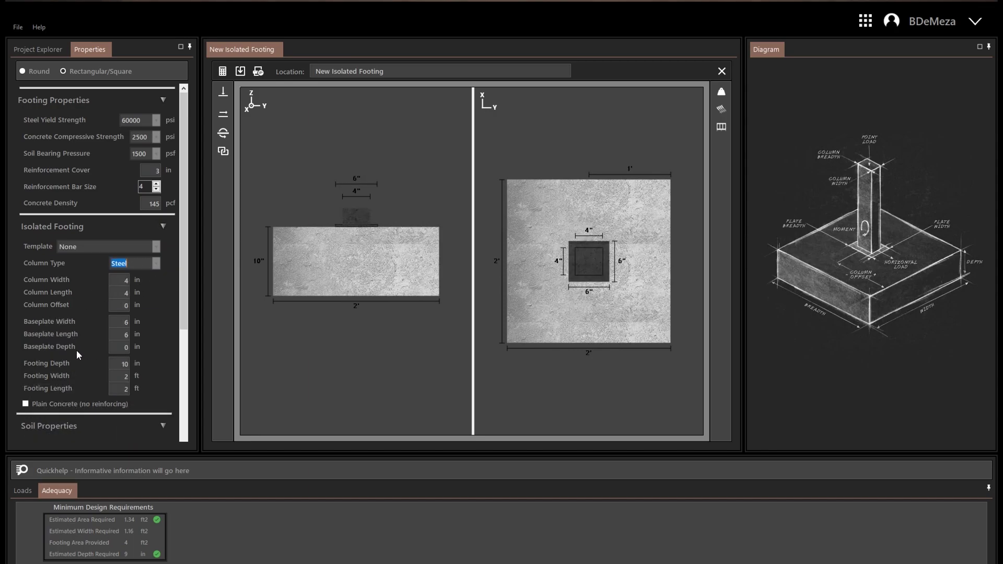
left_click(124, 347)
type("1")
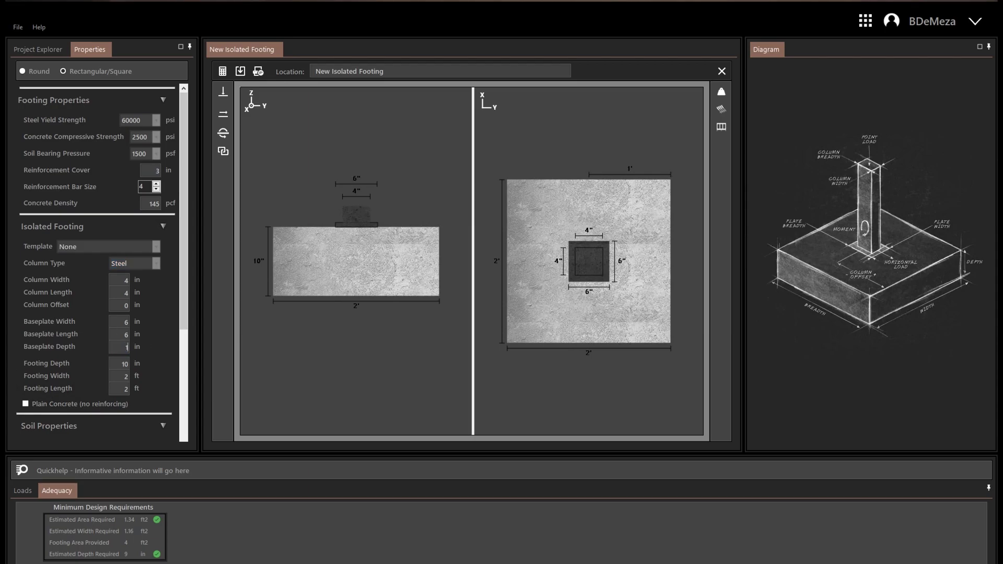
Try the Masonry, Wood and Other column types for the isolated footing.
left_click(156, 266)
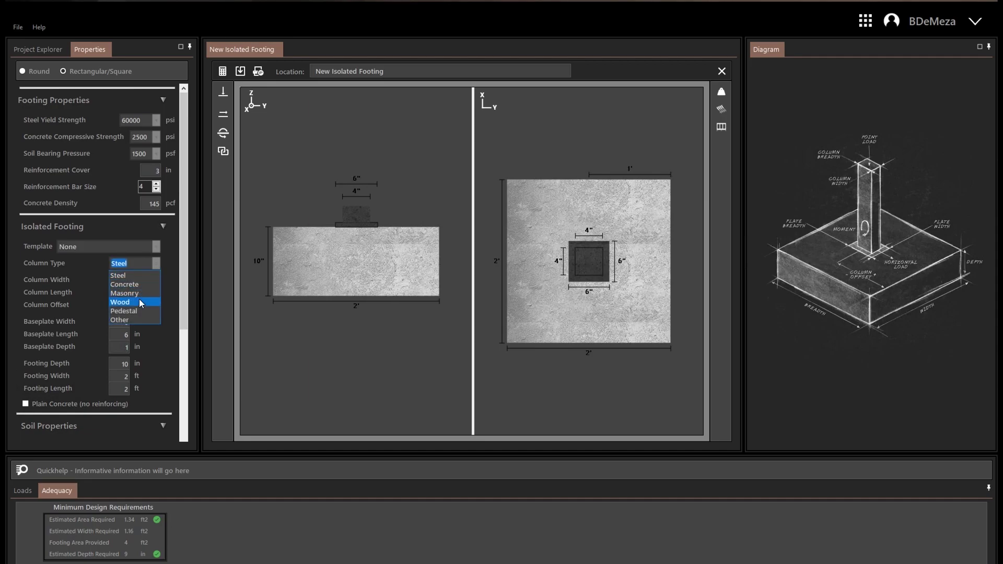
left_click(140, 295)
left_click(155, 264)
left_click(133, 303)
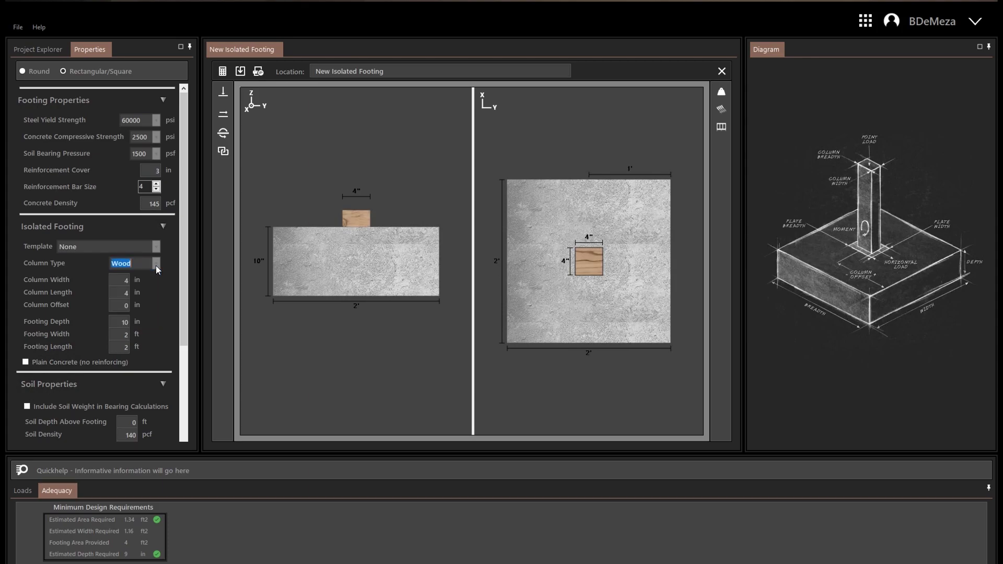
left_click(156, 265)
left_click(137, 318)
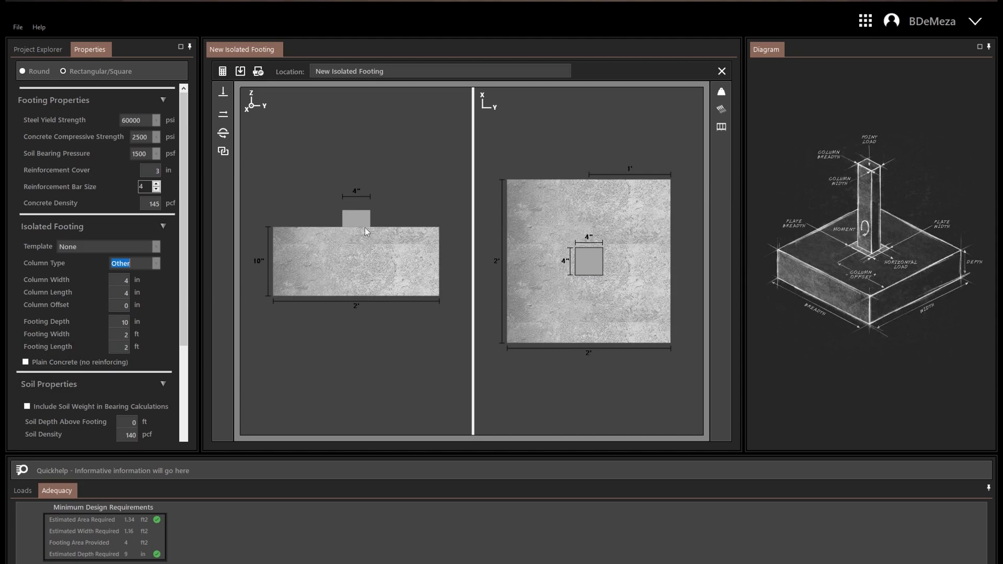
Try the Pedestal column type with pedestal height, width and length of 12 in each.
left_click(156, 263)
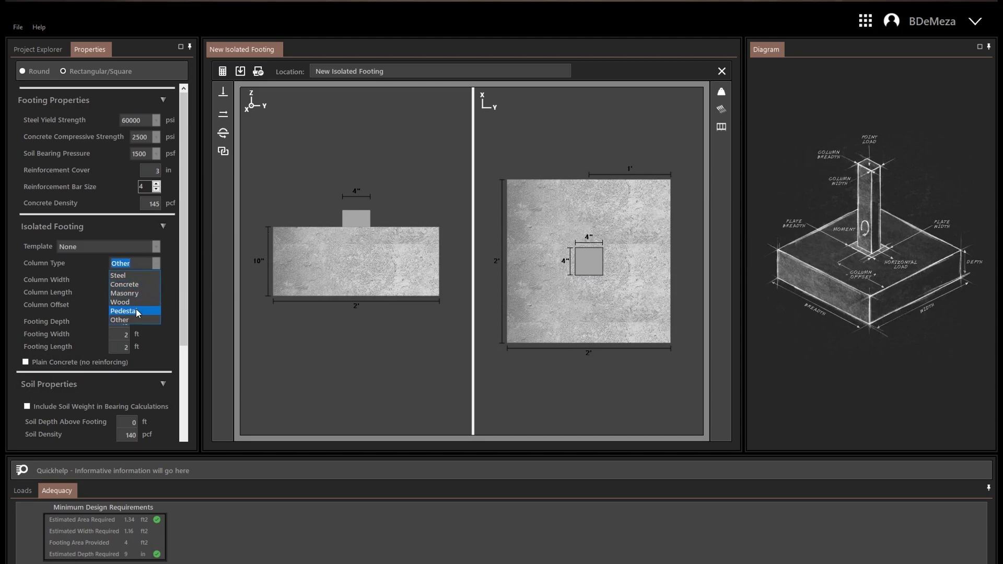
left_click(135, 311)
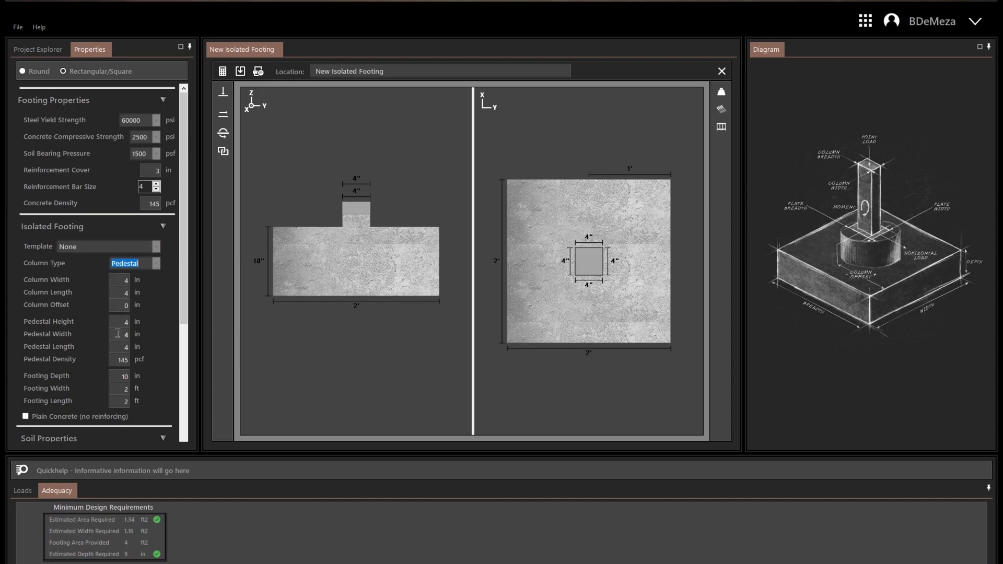
left_click(123, 322)
type("12")
left_click(125, 334)
type("12")
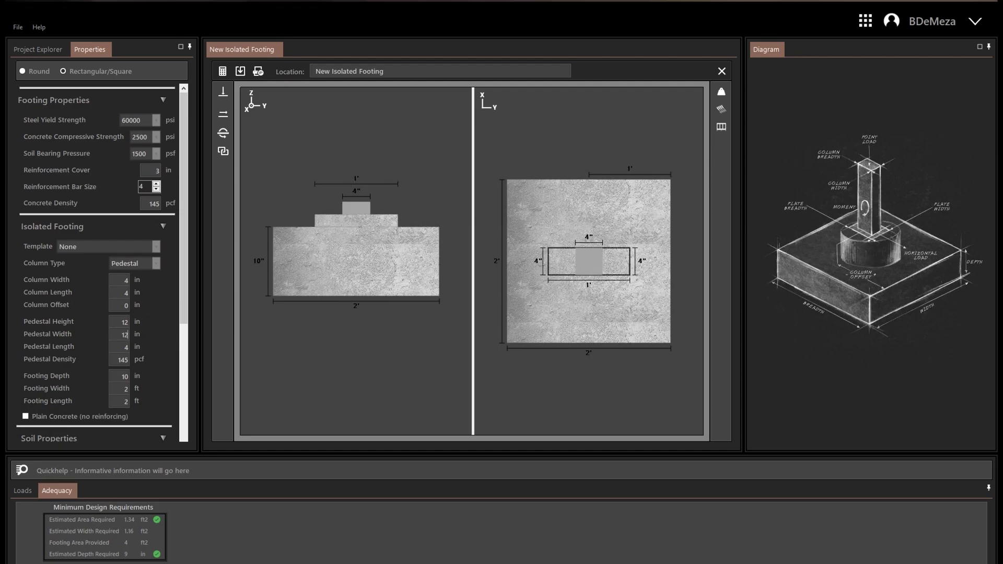
left_click(126, 348)
type("12")
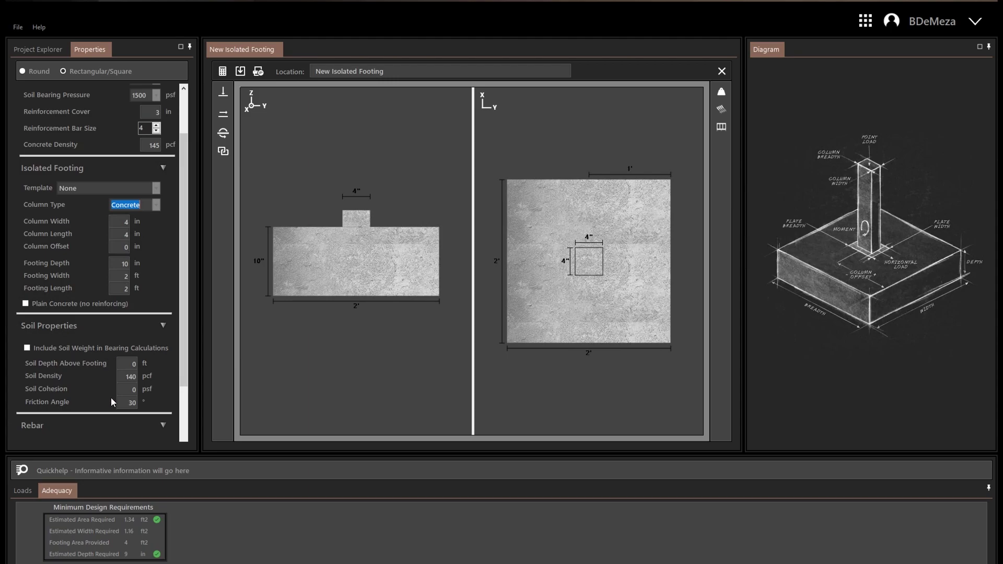
Look over the soil and rebar properties, toggling Override Automatic Rebar Calculations on and back off.
scroll(112, 400, "down", 1)
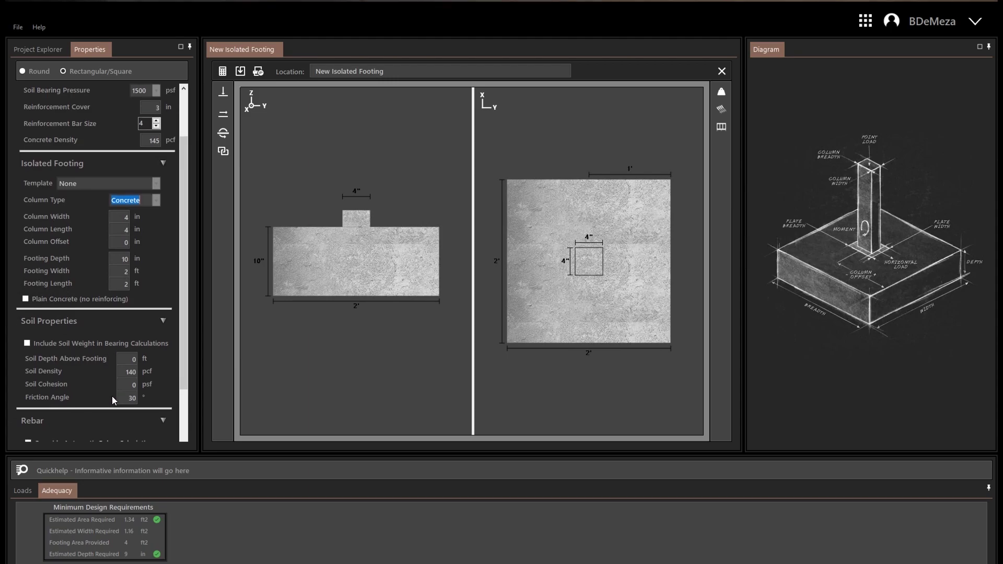
scroll(111, 396, "down", 3)
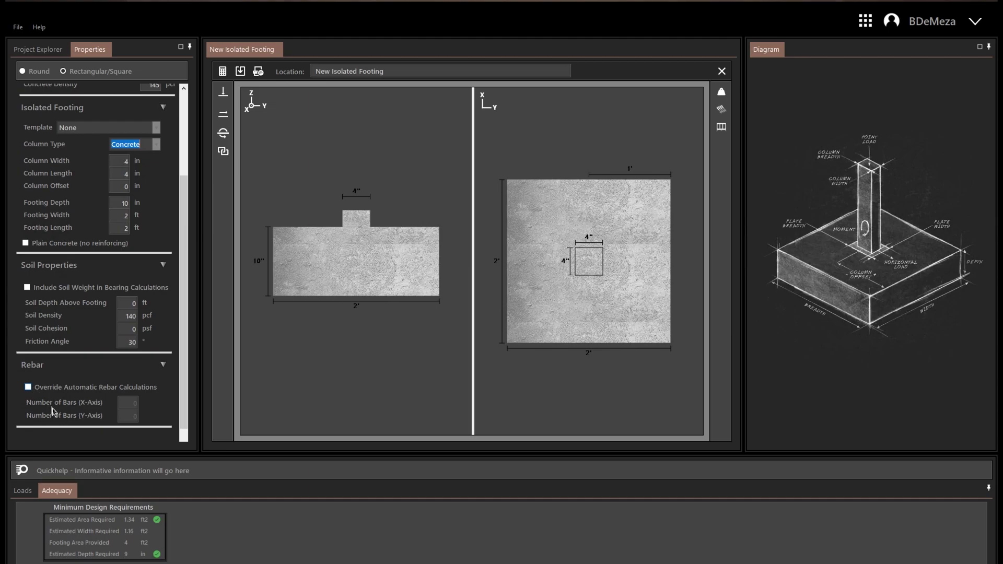
left_click(42, 390)
left_click(73, 385)
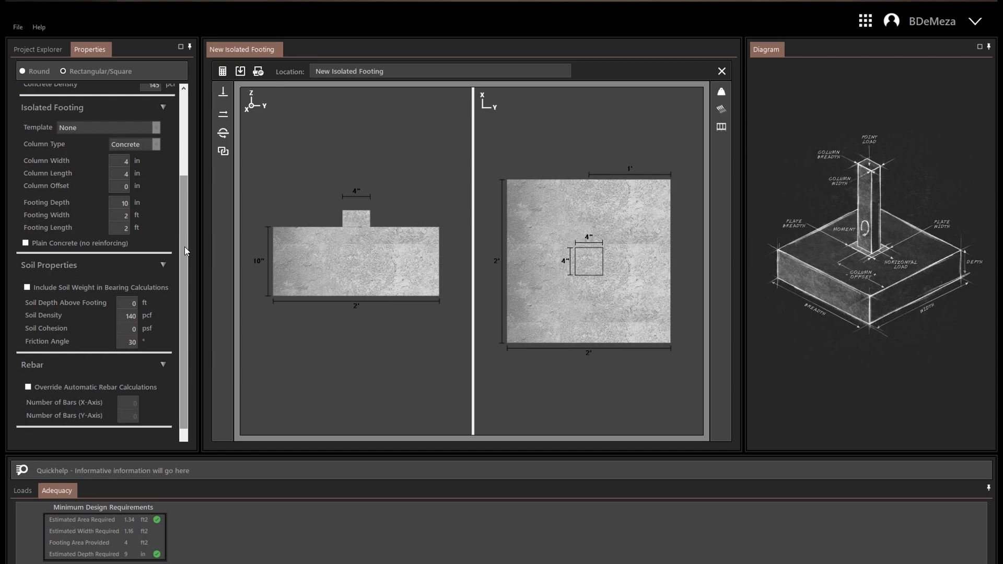
scroll(184, 246, "up", 3)
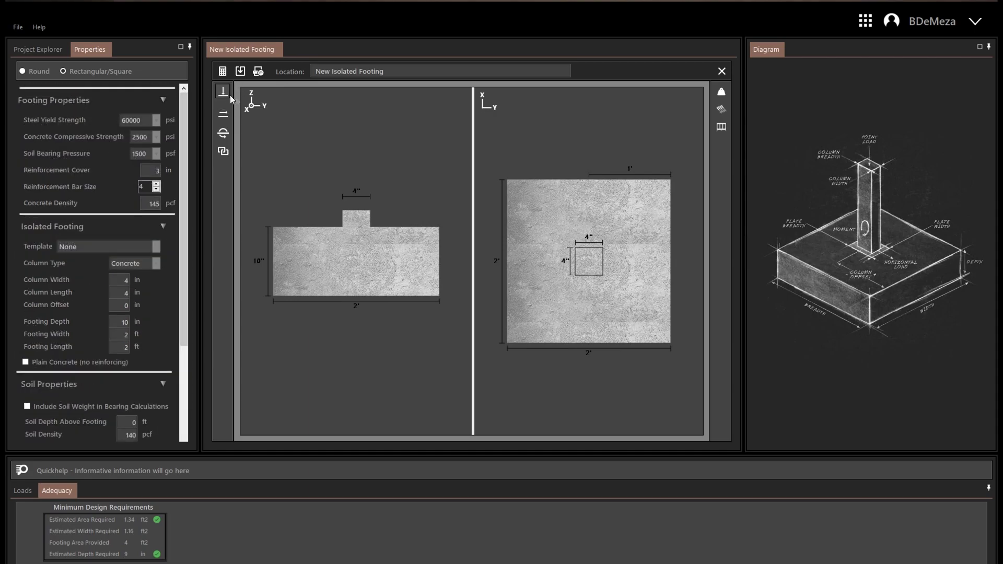
Try the point load, horizontal load and moment tools in turn, closing the load dialogs without entering magnitudes.
left_click(227, 95)
left_click(577, 210)
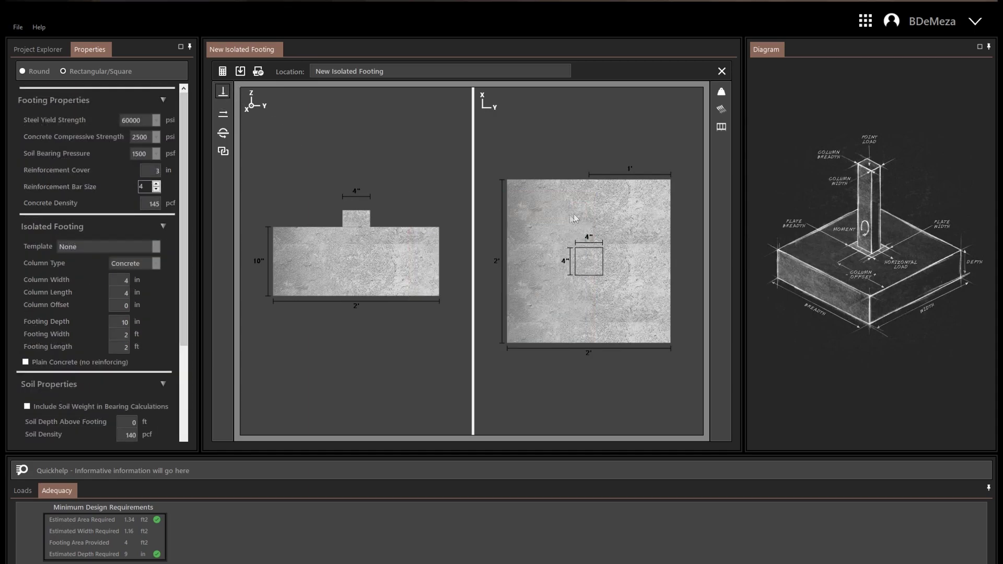
left_click(224, 114)
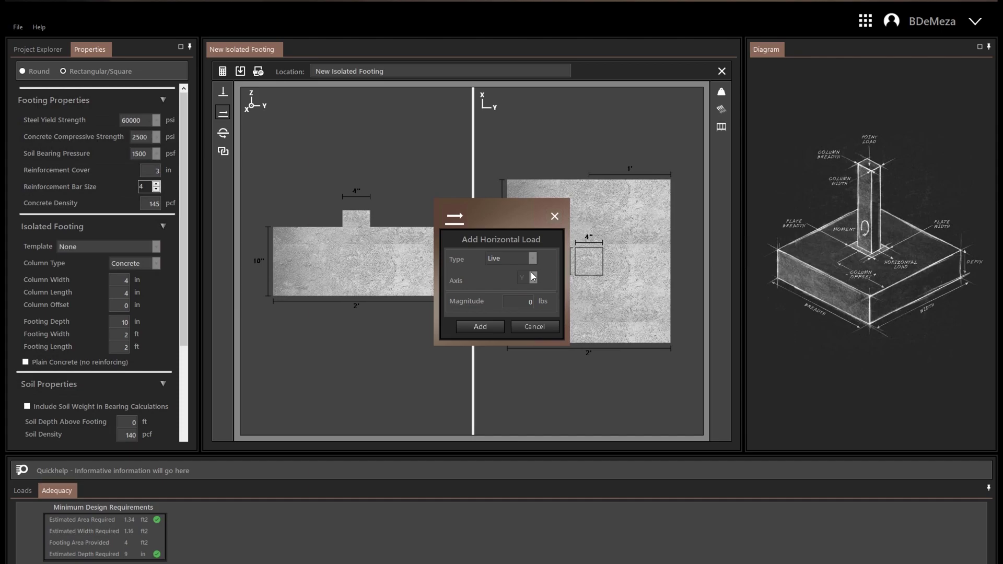
left_click(555, 216)
left_click(223, 130)
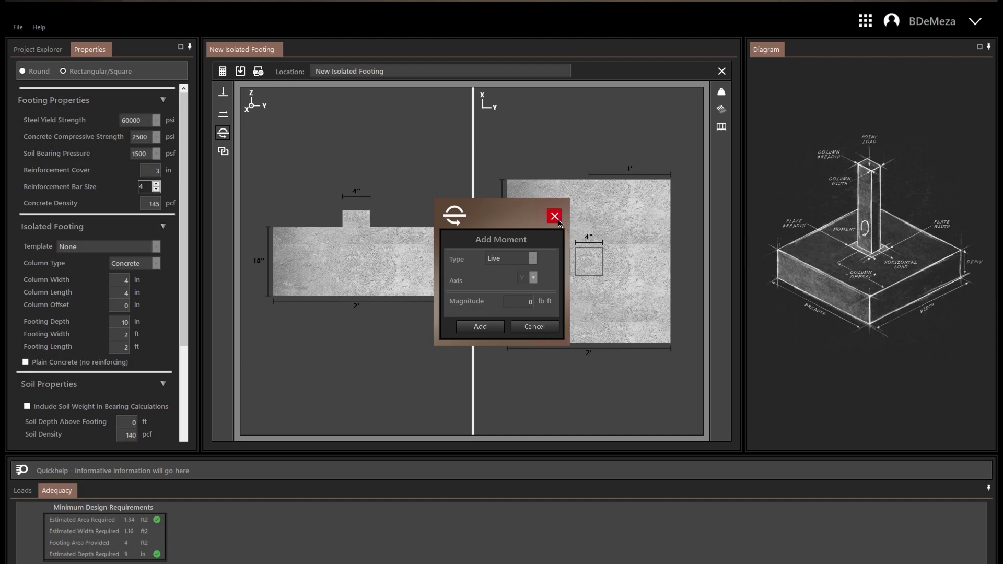
left_click(554, 216)
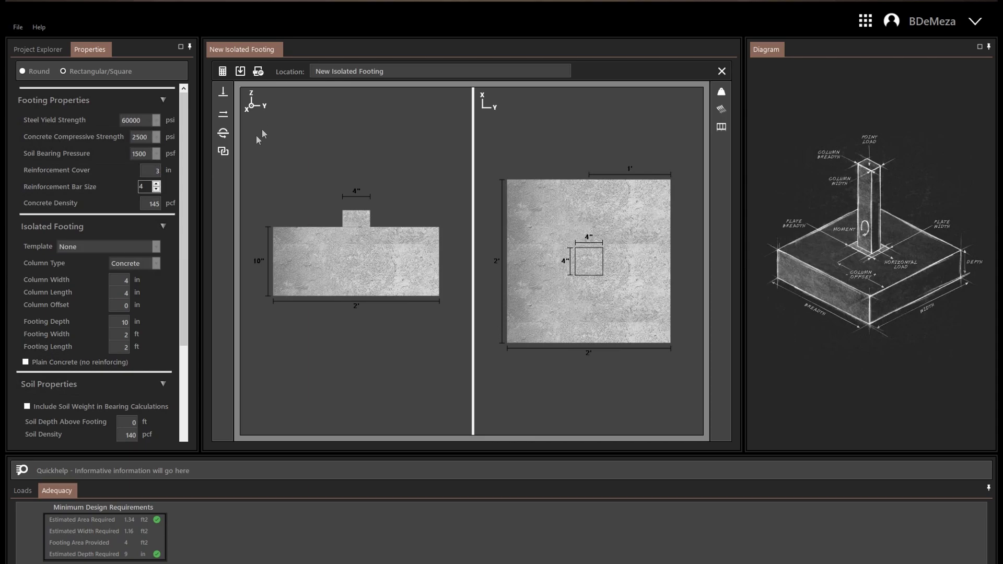
Remove the moment, the horizontal load and the zero-magnitude point load, keeping only the 2000 lbs live point load.
left_click(23, 491)
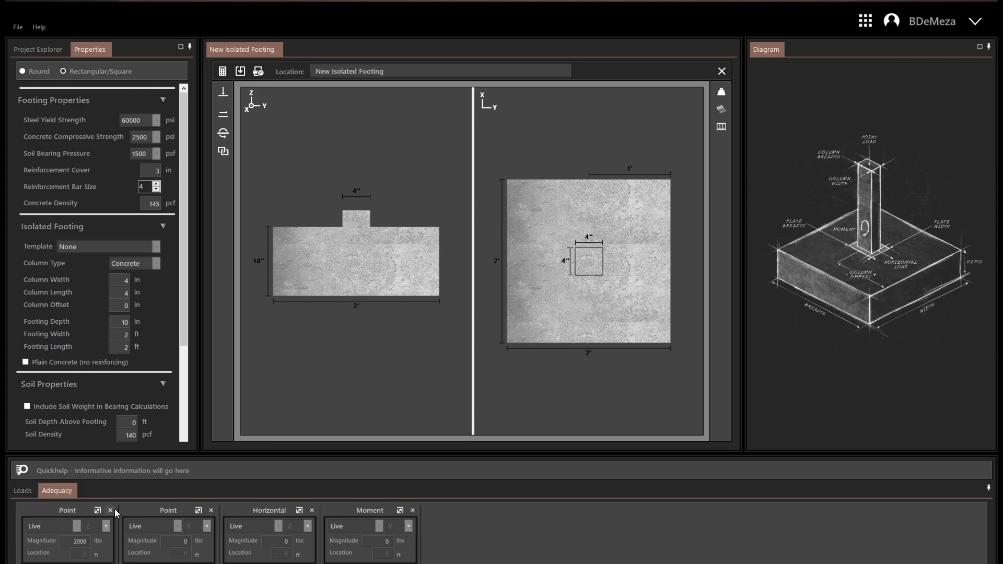
left_click(413, 511)
left_click(312, 510)
left_click(211, 510)
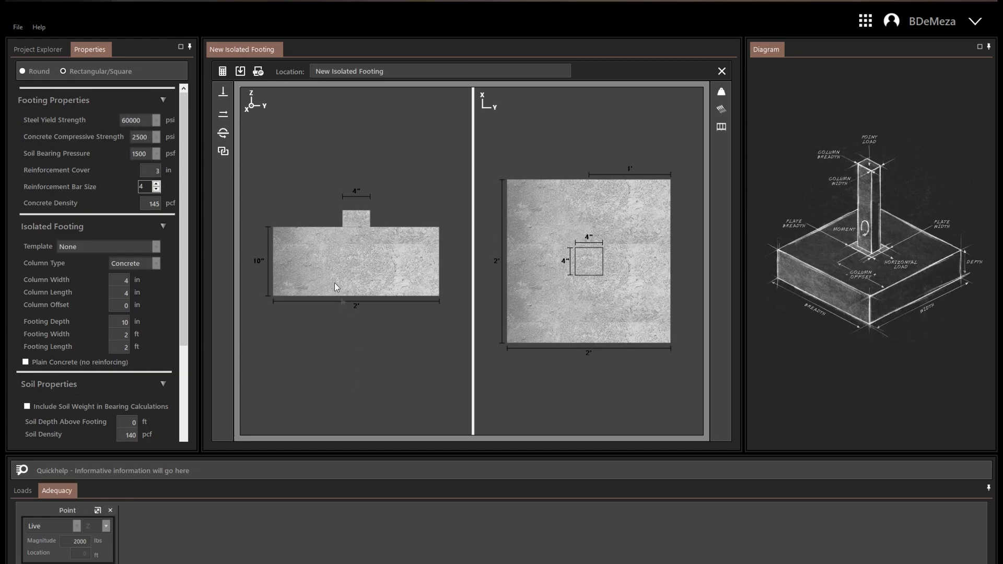
Calculate the footing design and review the print preview's material properties, pass-fail results and notes.
left_click(223, 71)
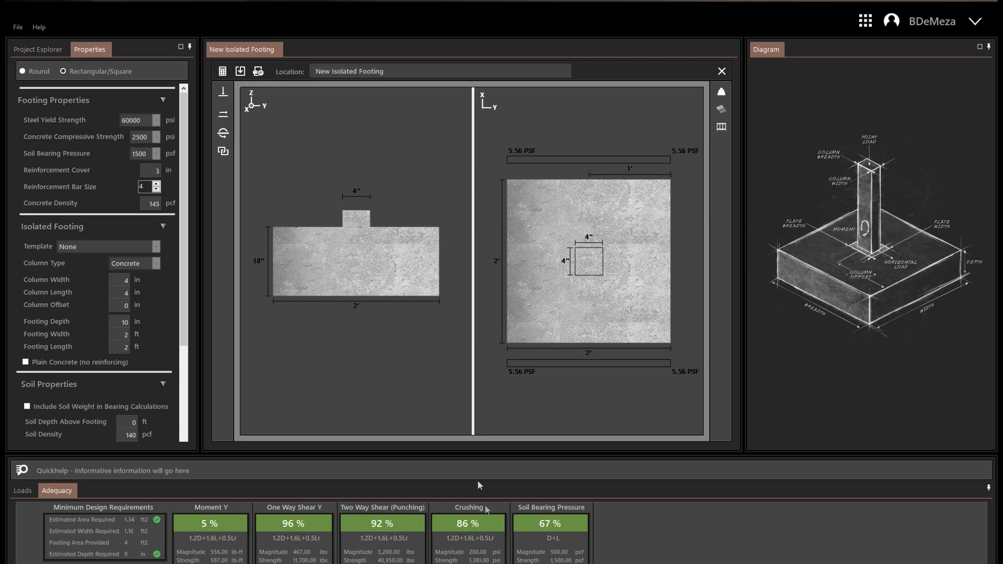
left_click(256, 74)
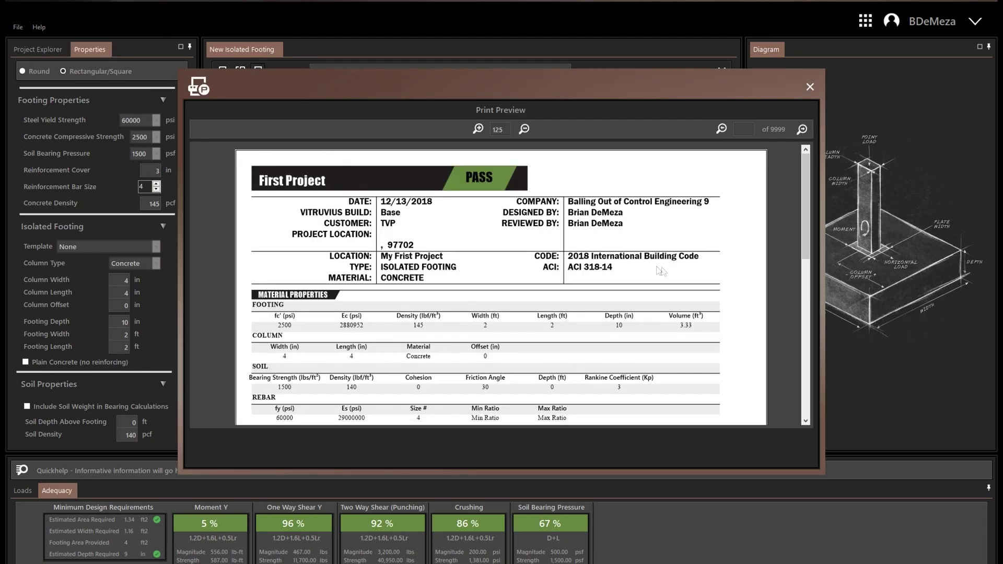
left_click_drag(807, 217, 807, 268)
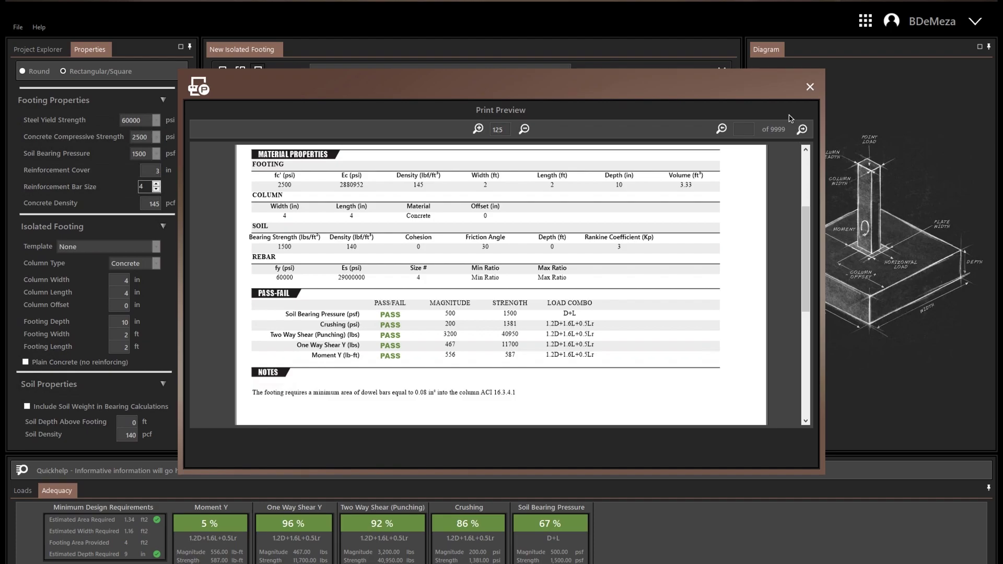
left_click(811, 88)
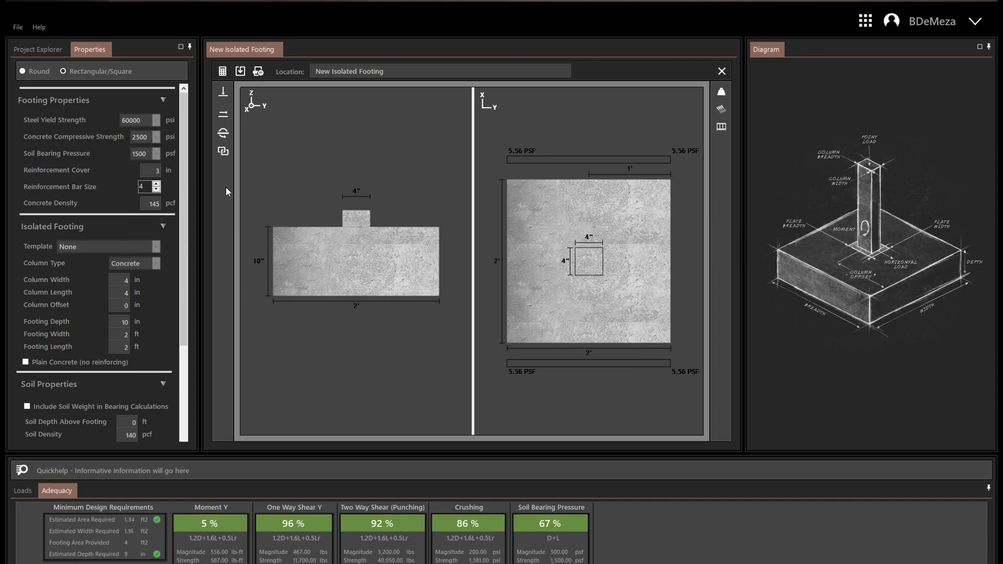
key("Tab")
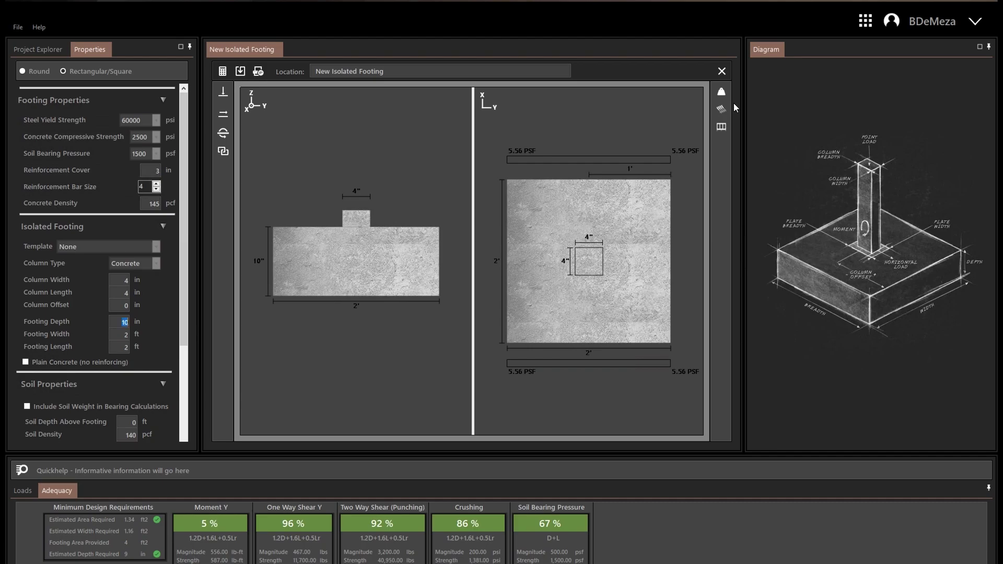